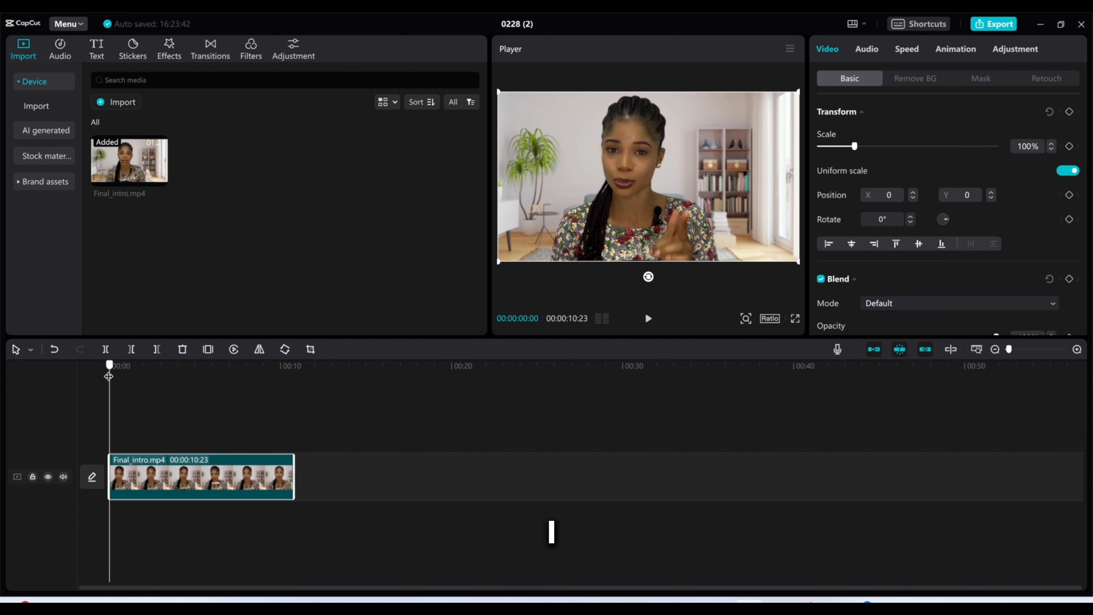
- Add scale keyframes to the clip at 00:00:07:25 and 00:00:09:09, setting the scale at the second one to 123%
{"action": "left_click_drag", "start_coordinate": [112, 378], "coordinate": [244, 394]}
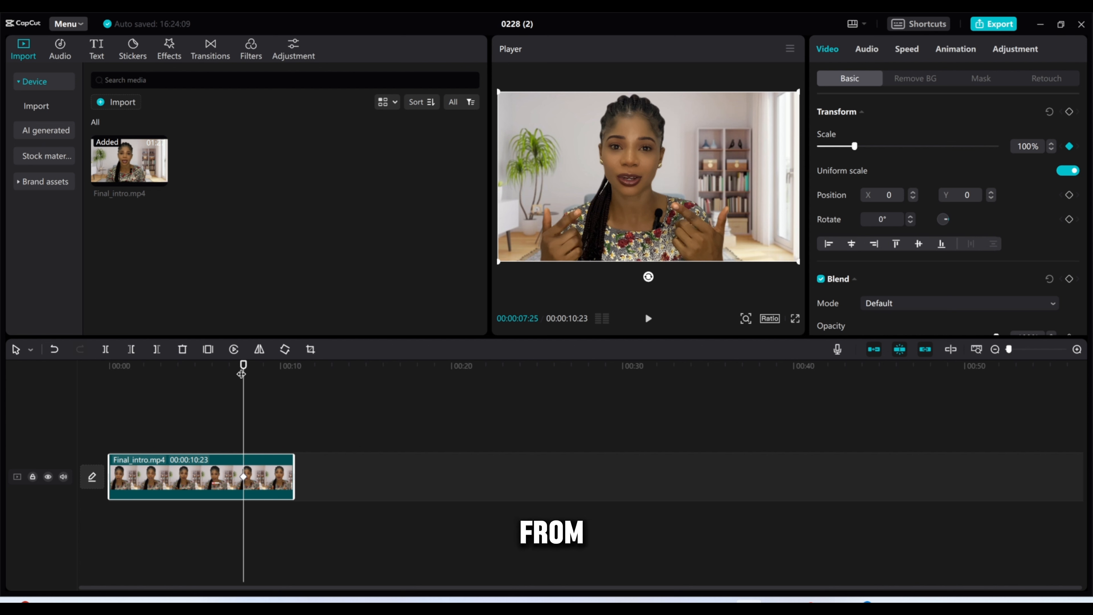
{"action": "left_click_drag", "start_coordinate": [243, 374], "coordinate": [268, 379]}
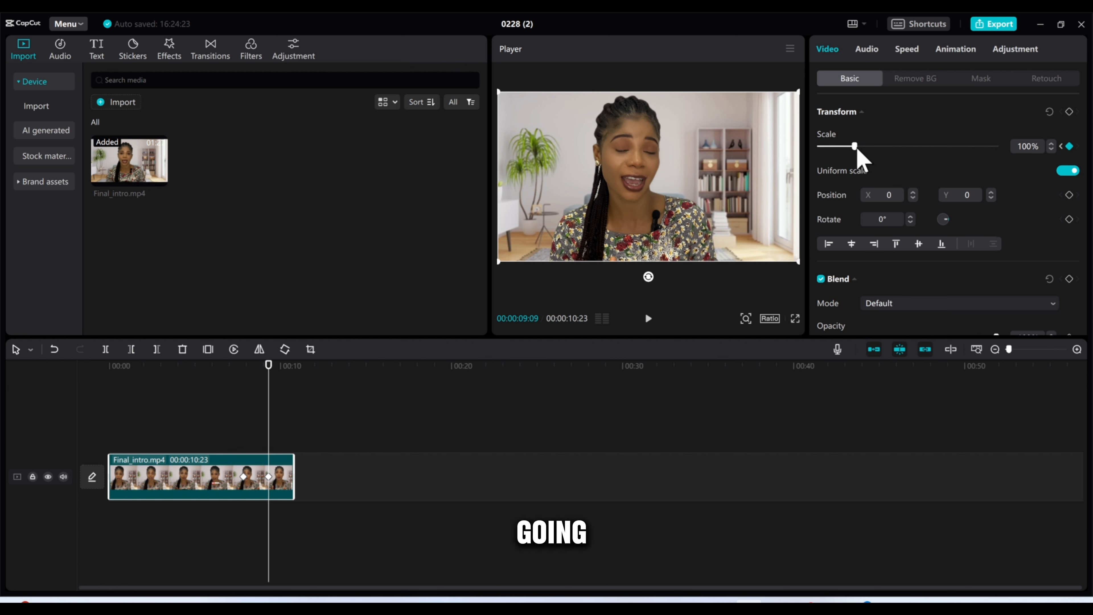
{"action": "left_click_drag", "start_coordinate": [855, 147], "coordinate": [864, 147]}
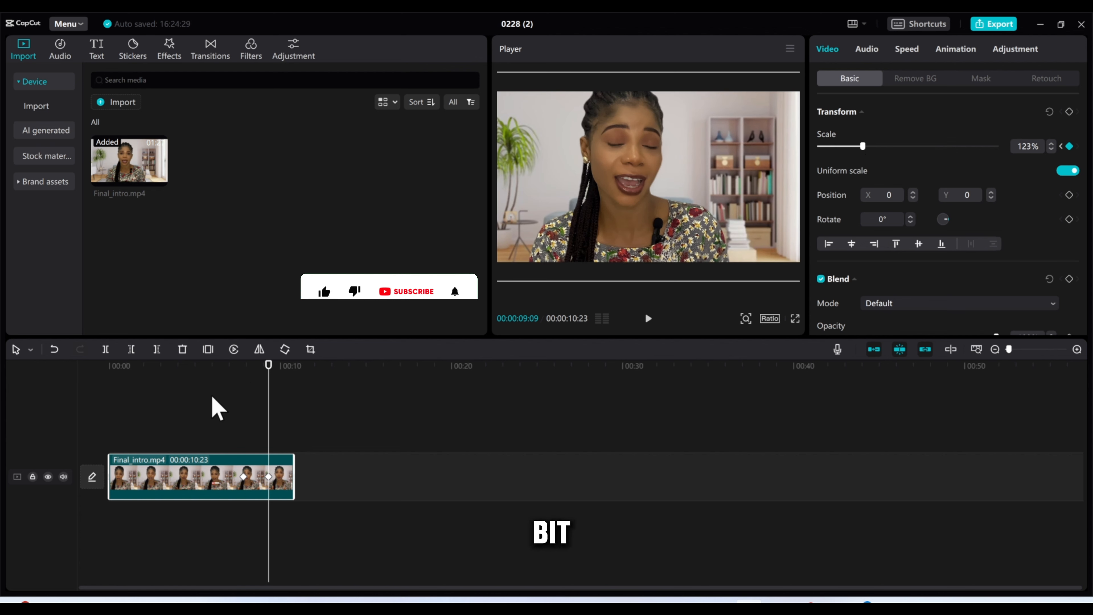
- At the clip's end, 00:00:10:23, add a scale keyframe with the scale reduced to 100%
{"action": "left_click_drag", "start_coordinate": [269, 375], "coordinate": [293, 377]}
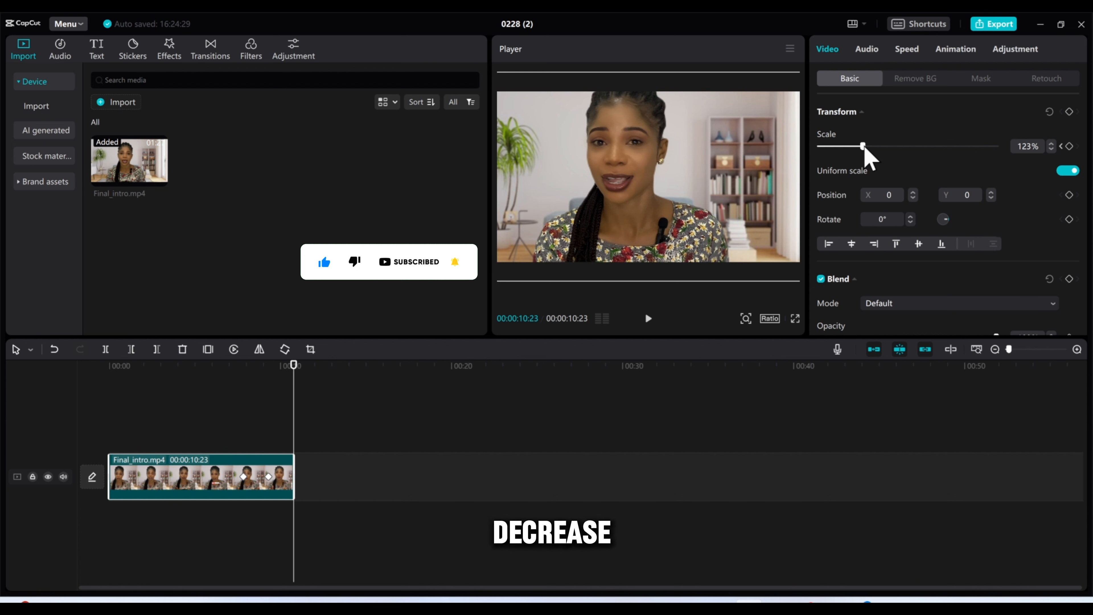
{"action": "left_click_drag", "start_coordinate": [862, 147], "coordinate": [857, 147]}
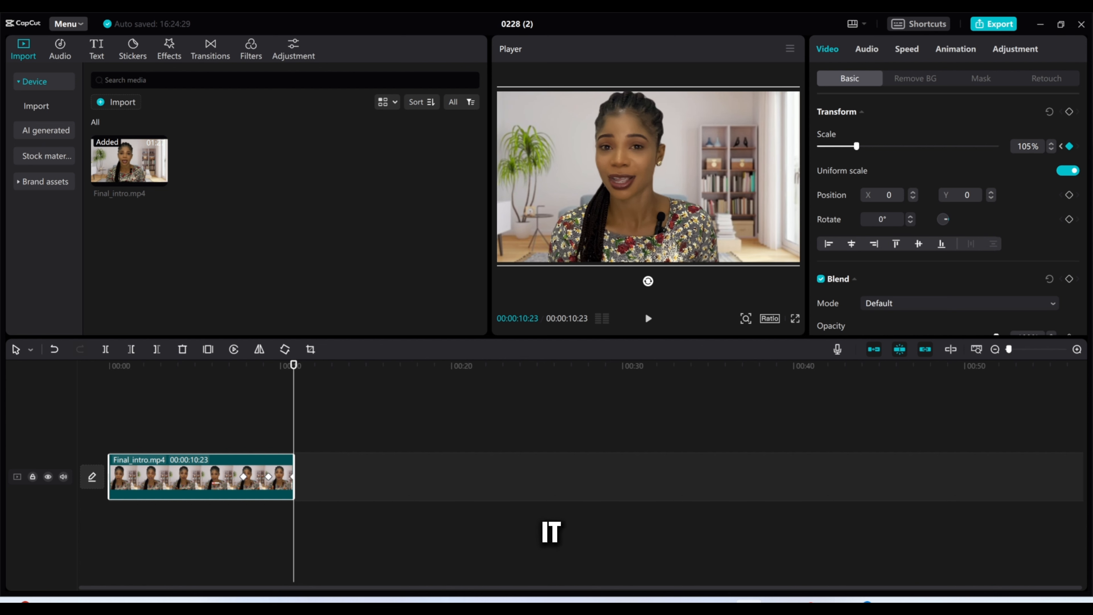
{"action": "left_click", "coordinate": [1052, 149]}
{"action": "left_click", "coordinate": [1052, 149]}
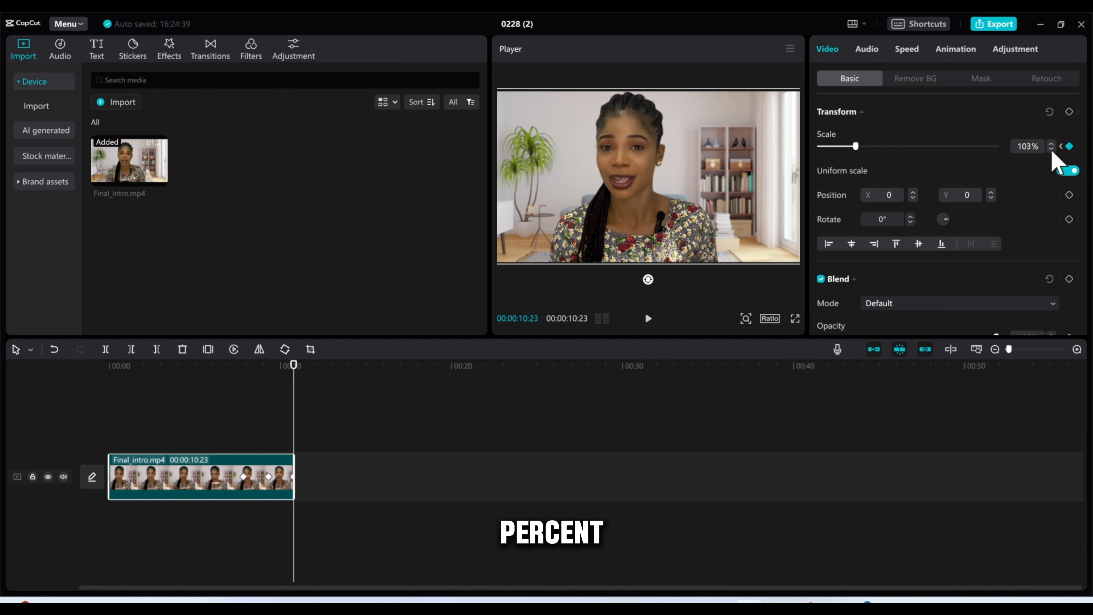
{"action": "left_click", "coordinate": [1051, 149]}
{"action": "left_click", "coordinate": [1052, 149]}
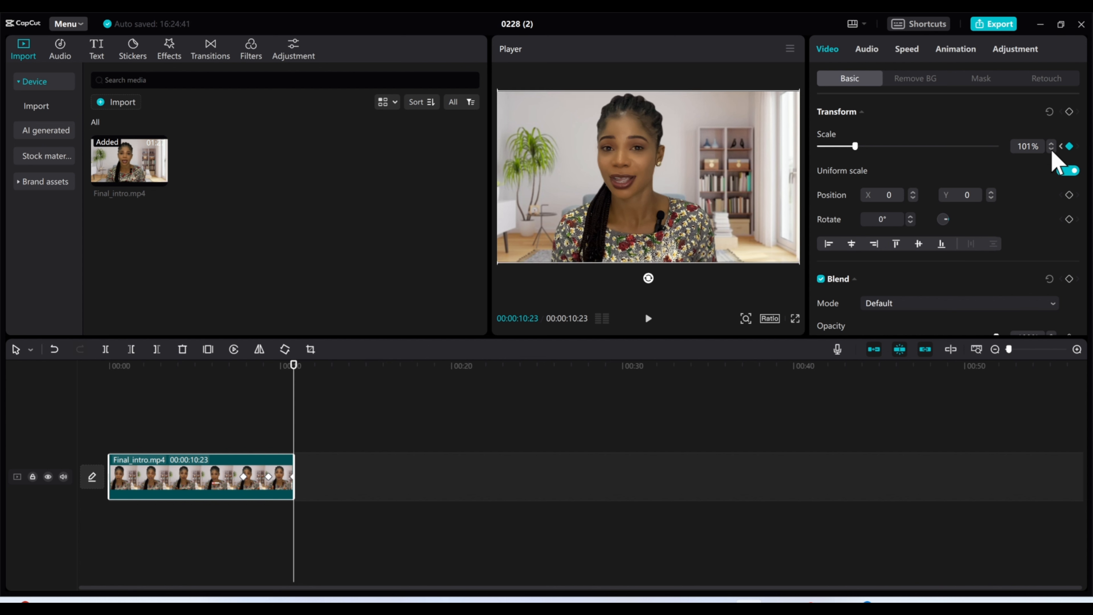
{"action": "left_click", "coordinate": [1051, 149]}
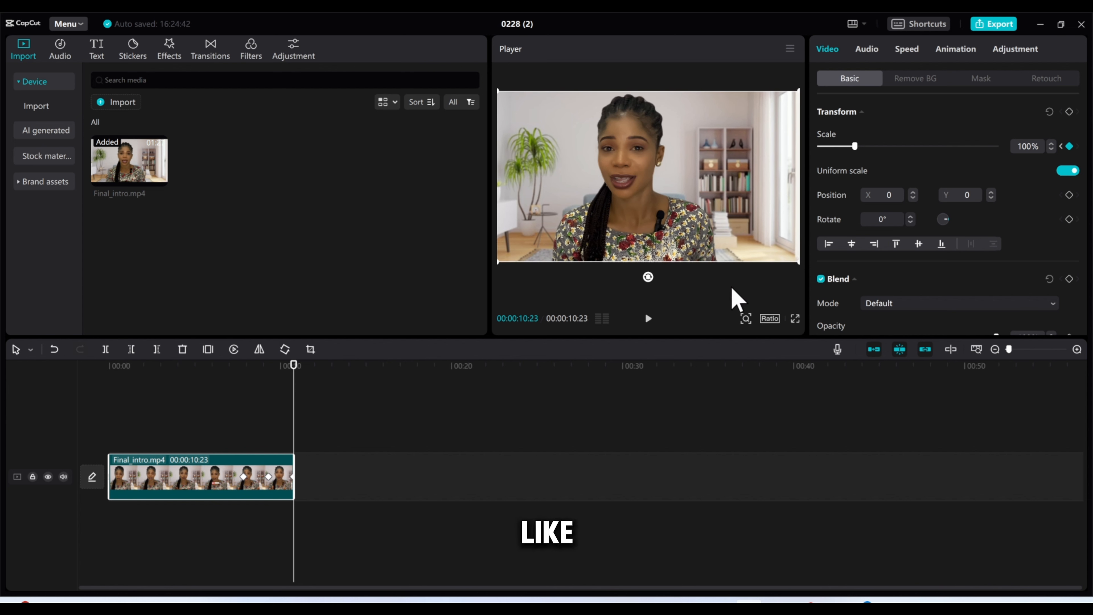
- Play the selected clip from about 00:00:07:12 to preview the zoom animation
{"action": "left_click", "coordinate": [236, 441]}
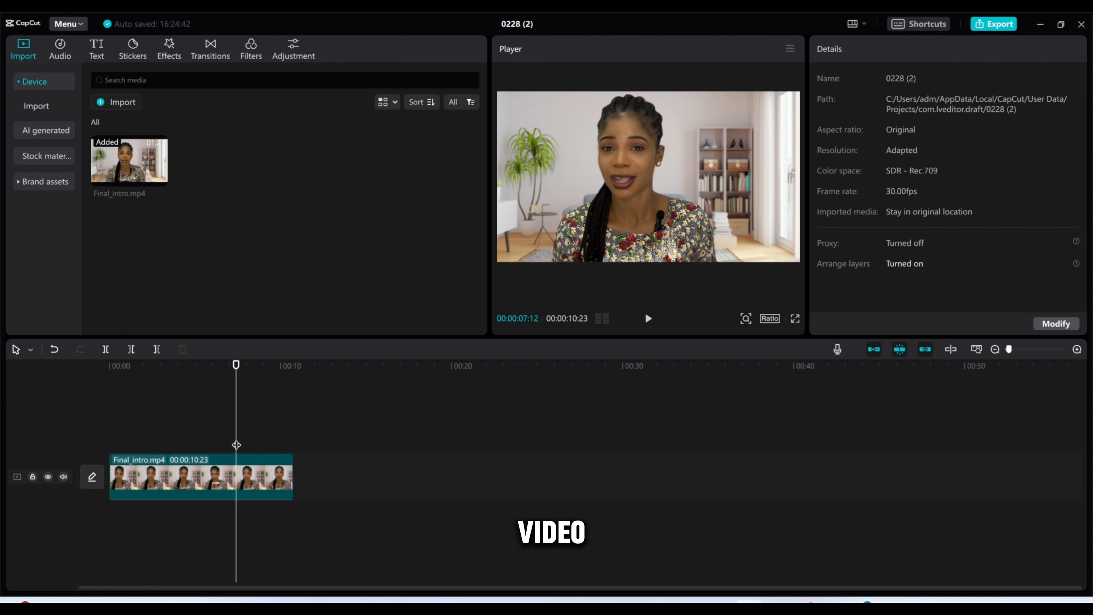
{"action": "left_click", "coordinate": [276, 495]}
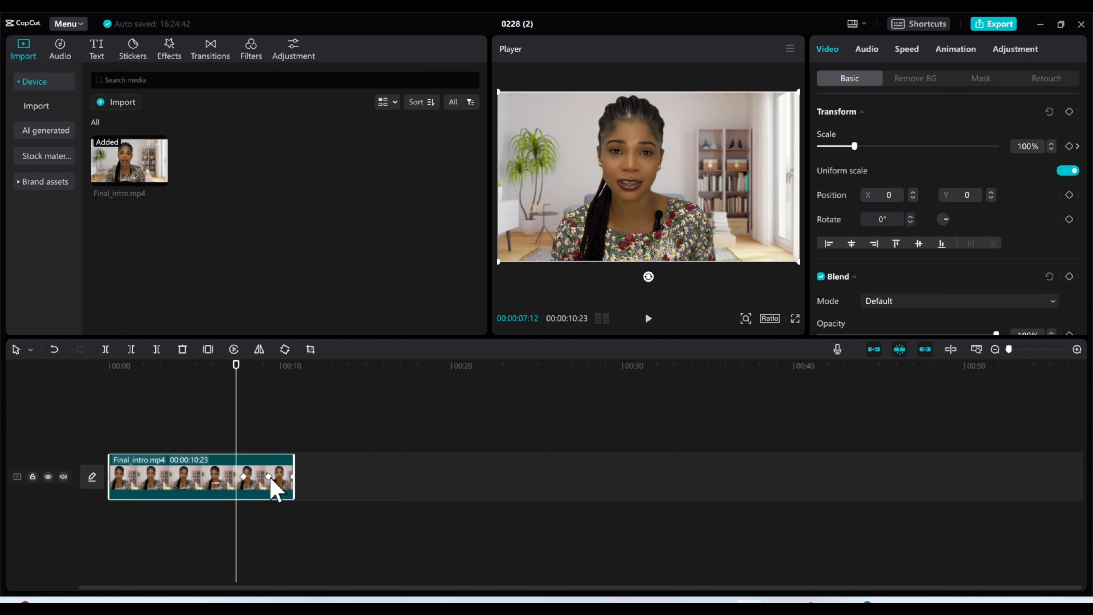
{"action": "left_click", "coordinate": [648, 320]}
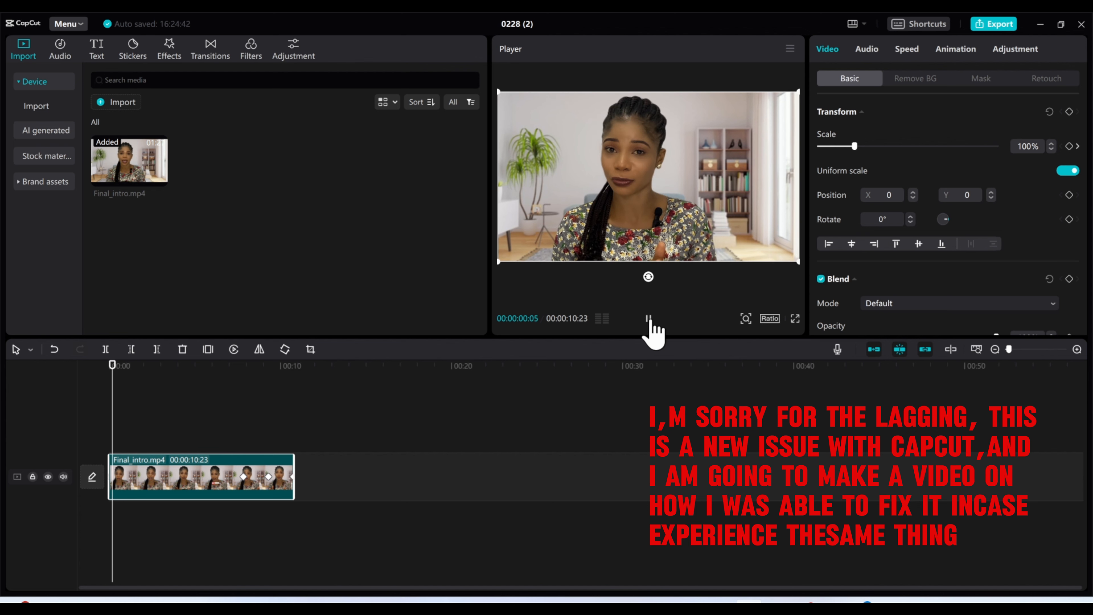
{"action": "left_click", "coordinate": [648, 319]}
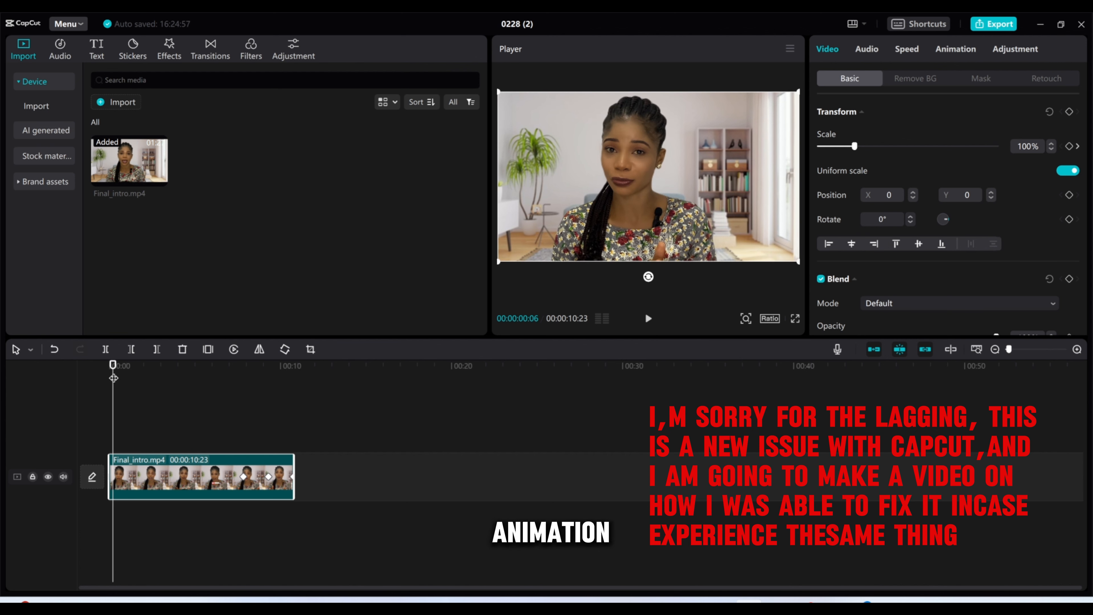
- Add a position keyframe to the clip at 00:00:02:29
{"action": "left_click", "coordinate": [135, 386]}
{"action": "left_click_drag", "start_coordinate": [199, 378], "coordinate": [243, 383]}
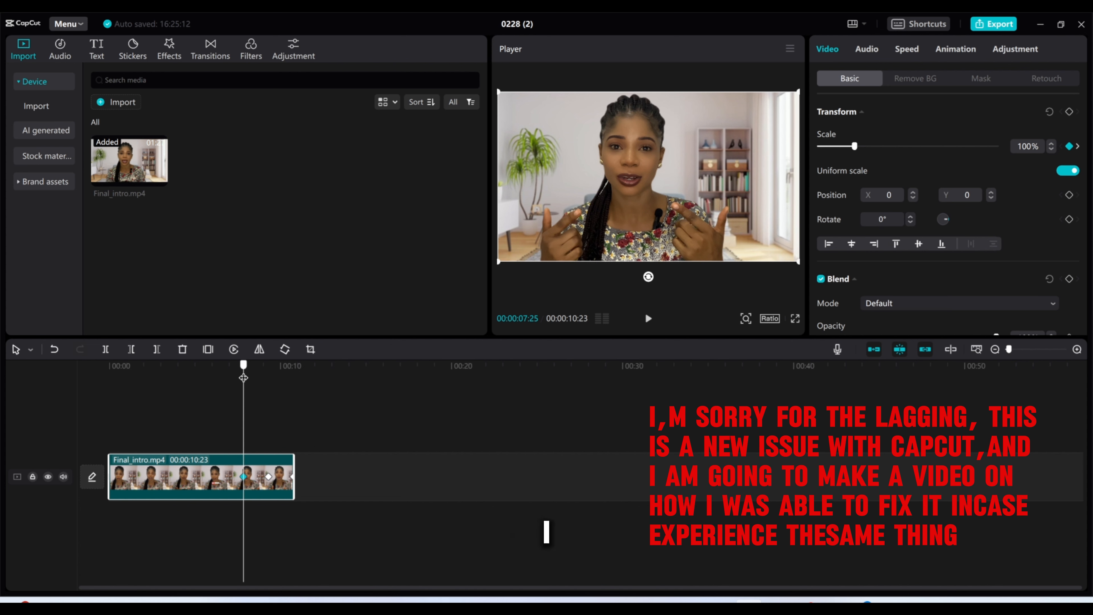
{"action": "left_click_drag", "start_coordinate": [244, 377], "coordinate": [160, 390]}
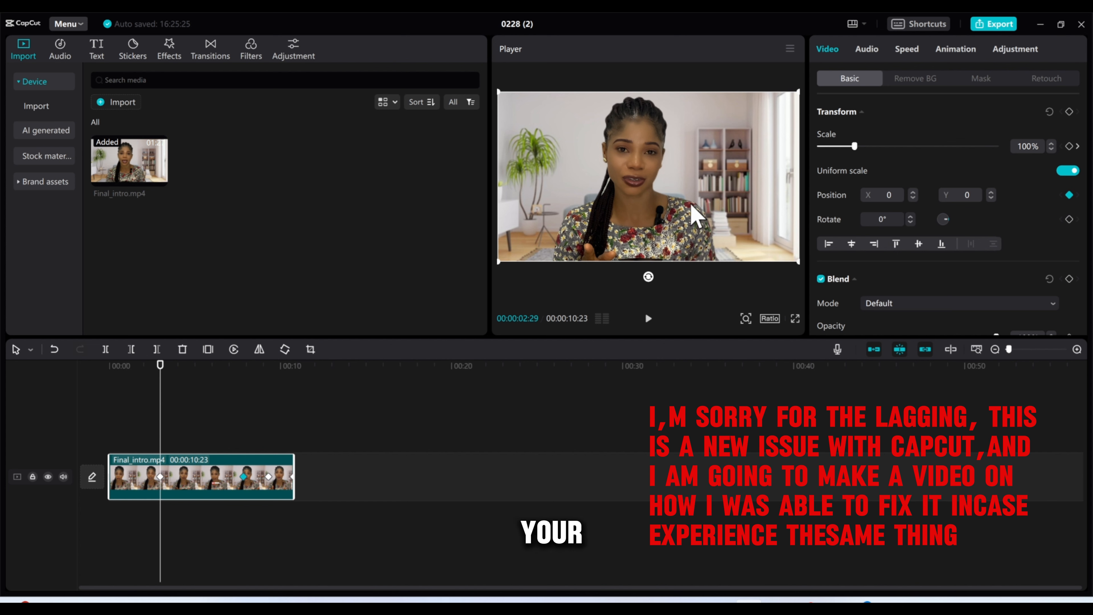
- Try shifting the video frame to about X -422, Y -105 at the first position keyframe, and undo the move
{"action": "left_click_drag", "start_coordinate": [699, 197], "coordinate": [625, 237]}
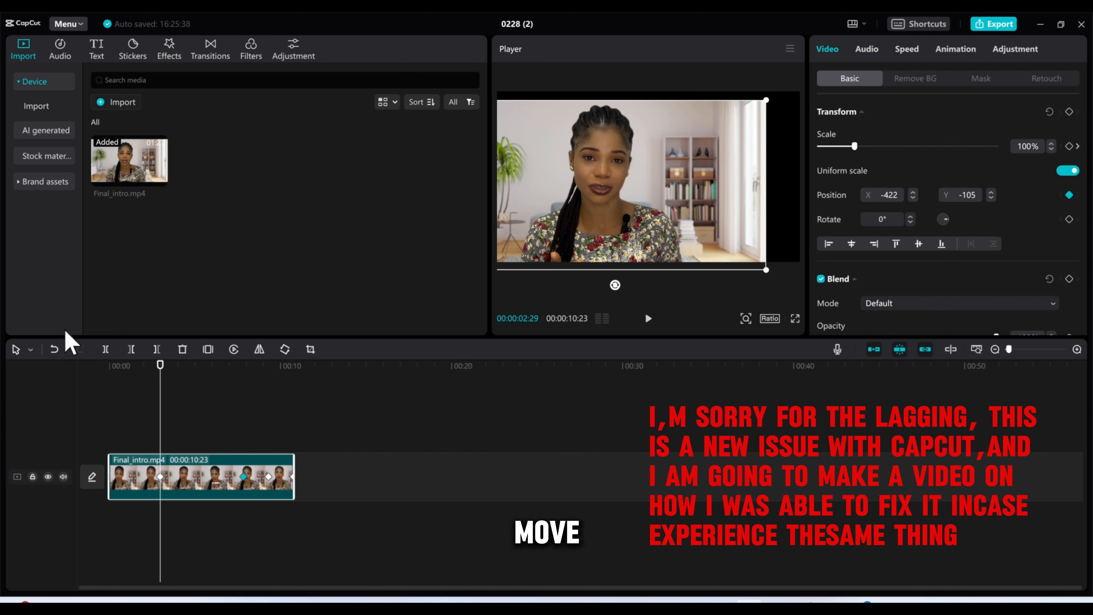
{"action": "key", "text": "ctrl+z"}
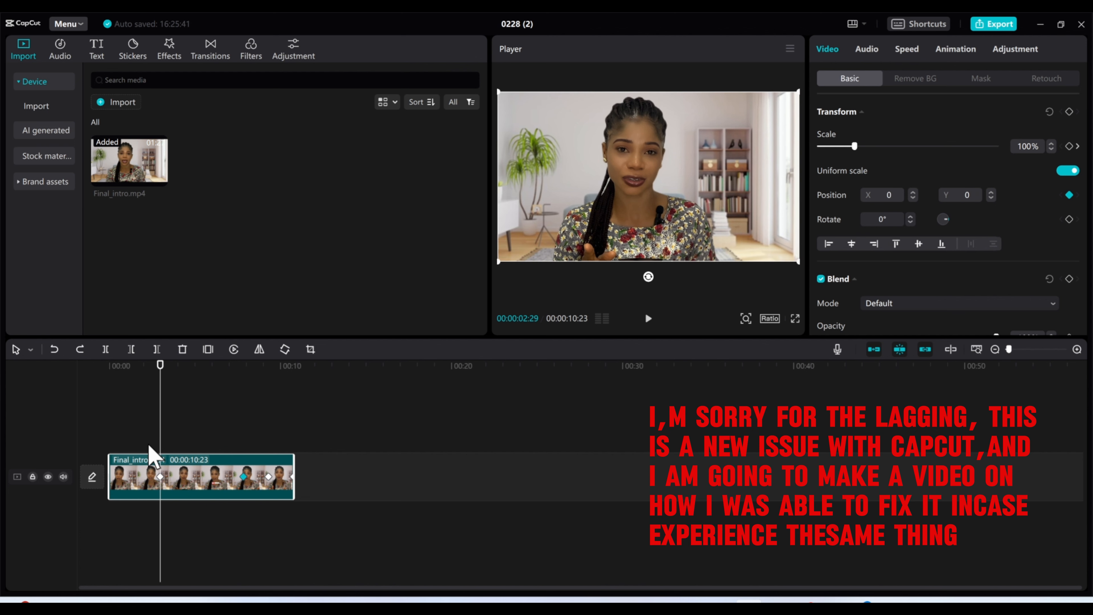
- Nudge the first position keyframe slightly earlier, and add another at 00:00:03:22 with the frame moved to about X -268, Y -49
{"action": "left_click_drag", "start_coordinate": [160, 477], "coordinate": [157, 477]}
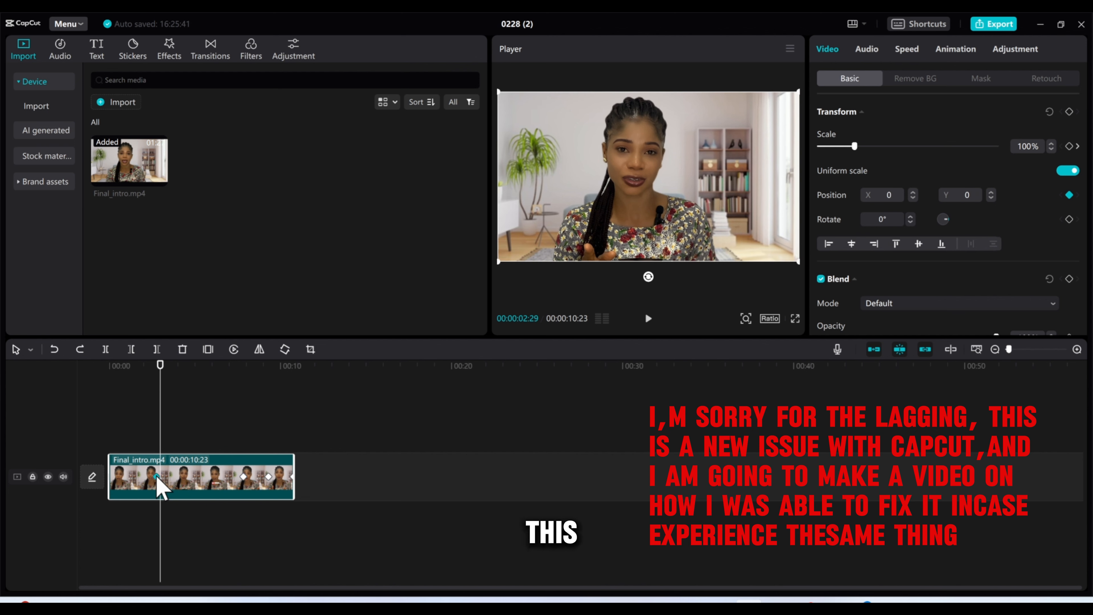
{"action": "left_click_drag", "start_coordinate": [159, 417], "coordinate": [173, 392]}
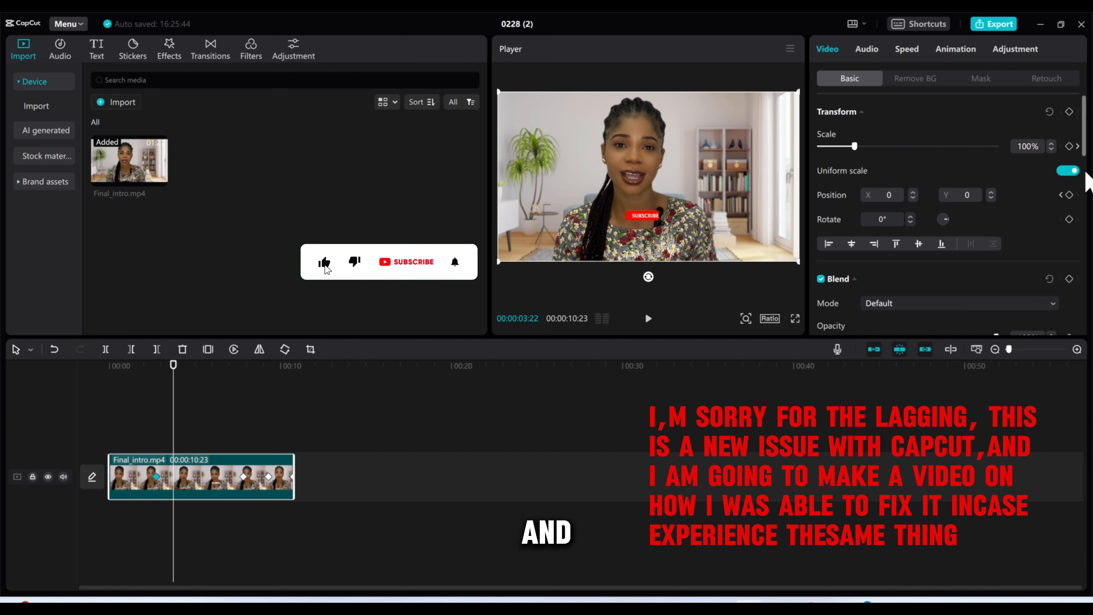
{"action": "left_click", "coordinate": [1070, 195]}
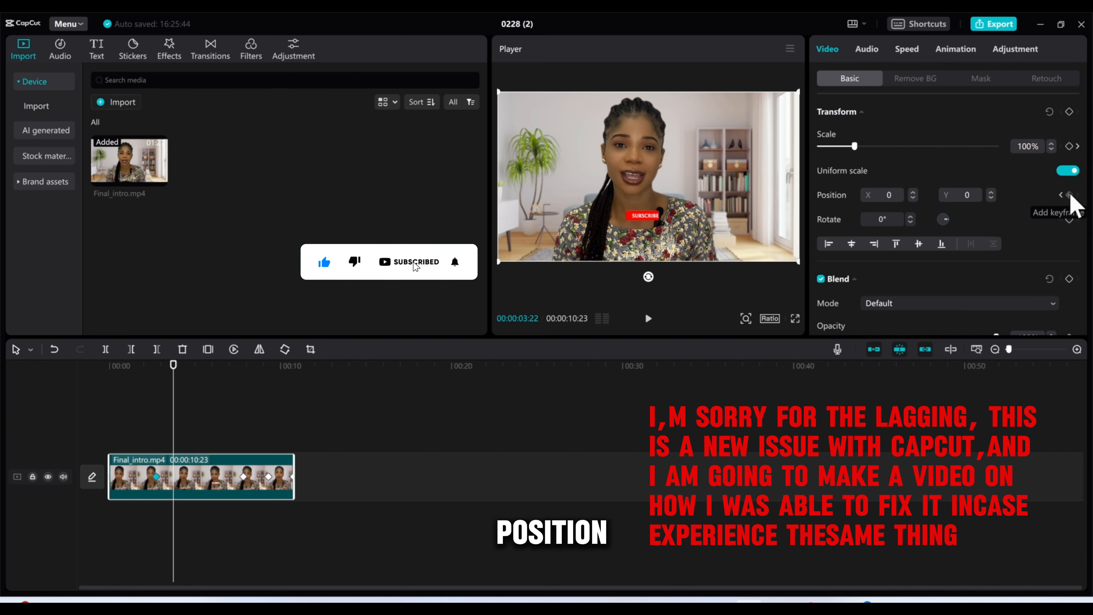
{"action": "mouse_move", "coordinate": [691, 199]}
{"action": "left_mouse_down"}
{"action": "mouse_move", "coordinate": [608, 207]}
{"action": "mouse_move", "coordinate": [672, 203]}
{"action": "left_mouse_up"}
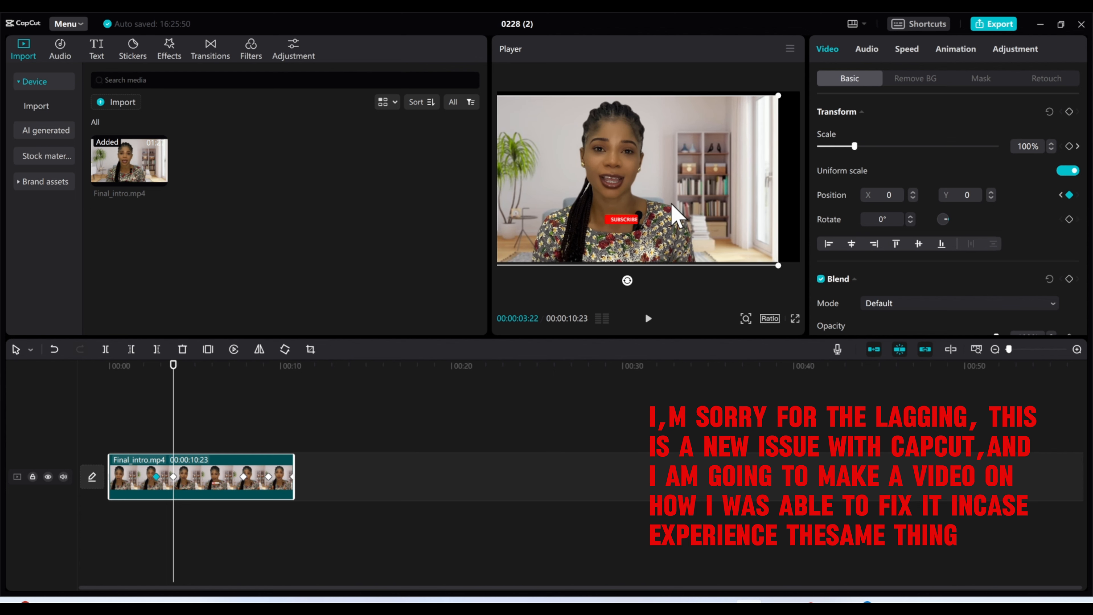
- Play the selected clip from about 00:00:02:05 to preview the position movement
{"action": "left_click", "coordinate": [147, 442]}
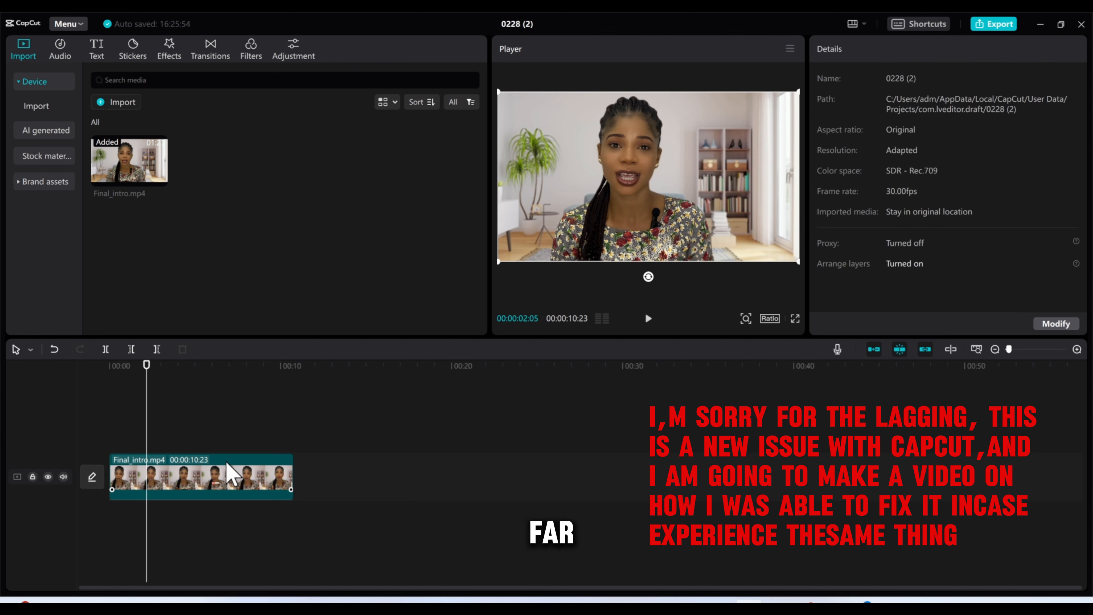
{"action": "left_click", "coordinate": [224, 471]}
{"action": "left_click", "coordinate": [649, 319]}
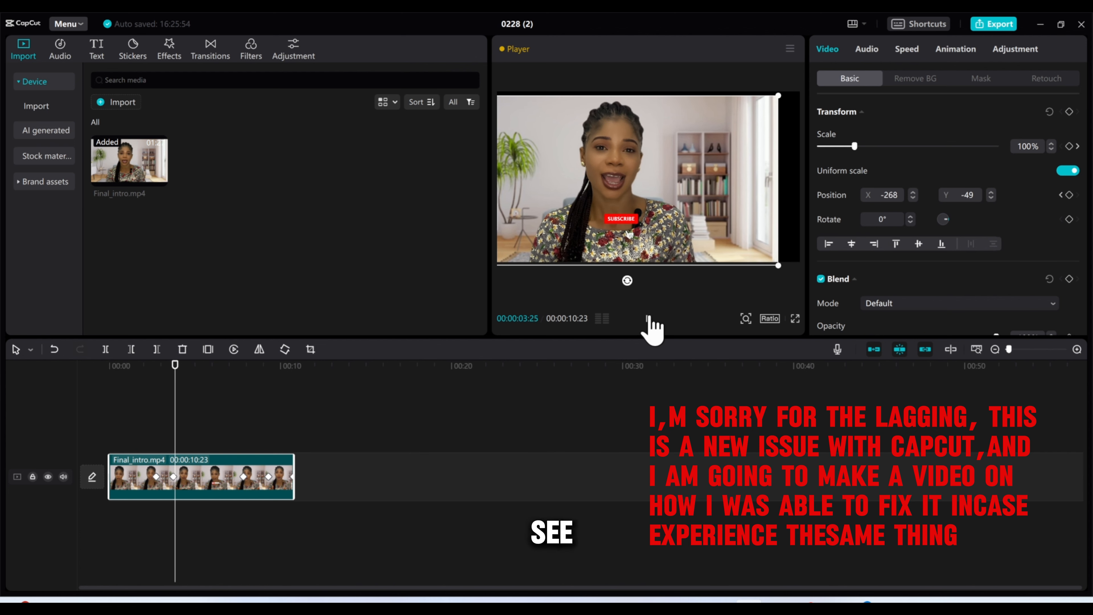
{"action": "left_click", "coordinate": [648, 319]}
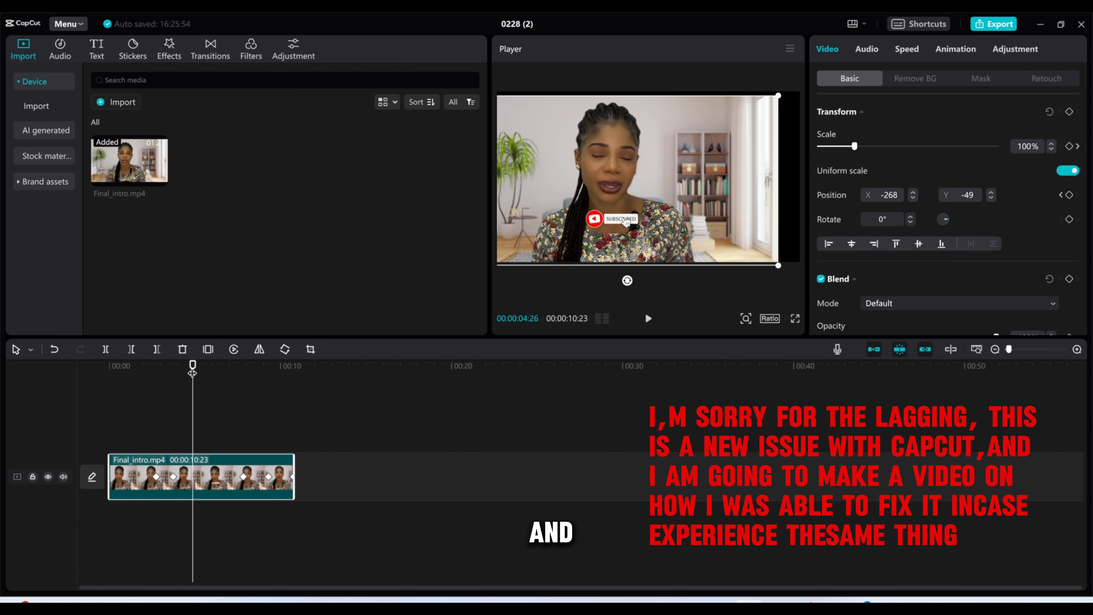
- Add a position keyframe at 00:00:04:22 and move the video frame back to the center of the canvas
{"action": "mouse_move", "coordinate": [192, 372]}
{"action": "left_mouse_down"}
{"action": "mouse_move", "coordinate": [165, 373]}
{"action": "mouse_move", "coordinate": [191, 389]}
{"action": "left_mouse_up"}
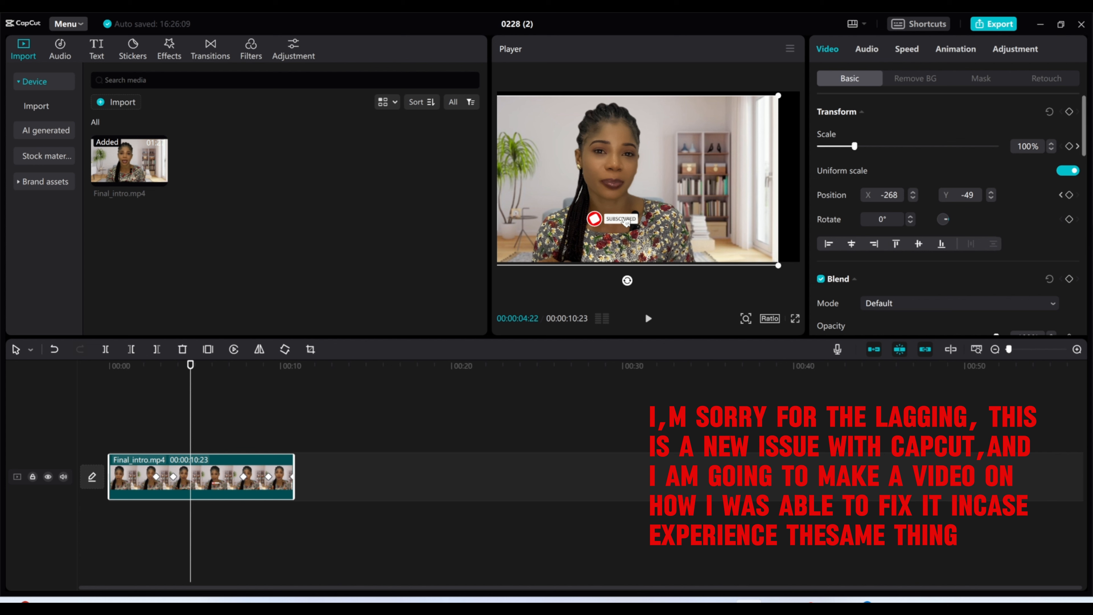
{"action": "left_click", "coordinate": [1070, 195]}
{"action": "left_click_drag", "start_coordinate": [664, 192], "coordinate": [688, 193]}
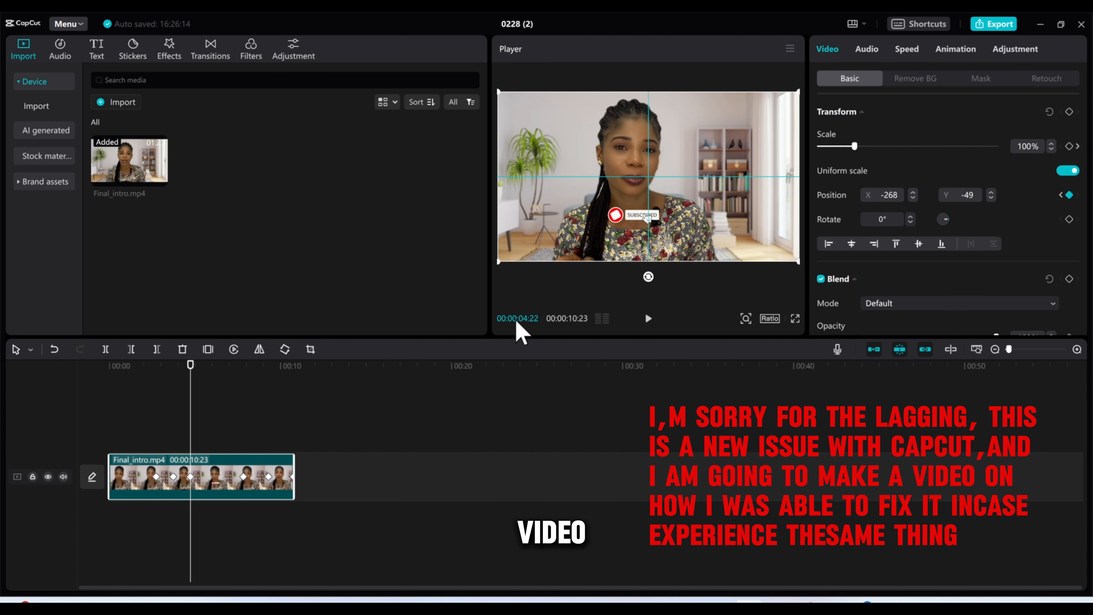
- Play the clip from about 00:00:02:12 through its end to preview both the position and zoom animations
{"action": "left_click_drag", "start_coordinate": [189, 367], "coordinate": [151, 382]}
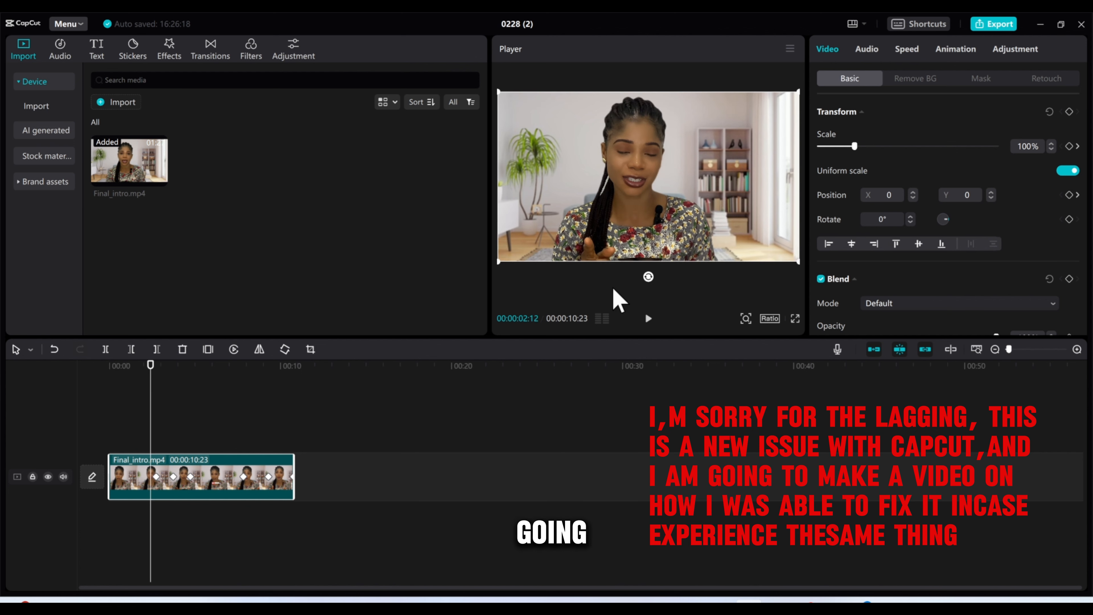
{"action": "left_click", "coordinate": [649, 321]}
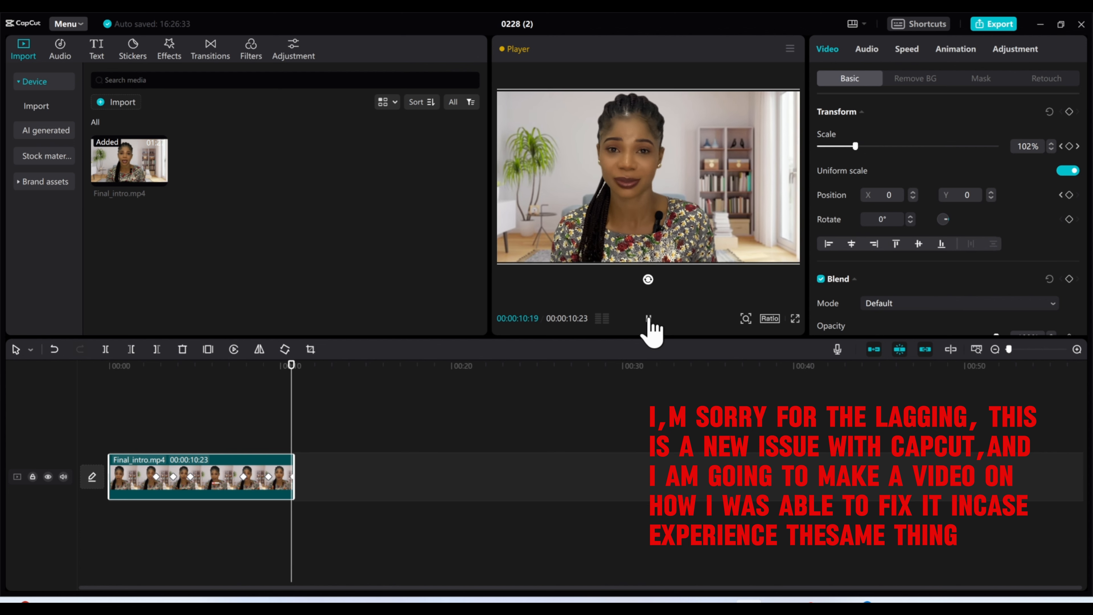
{"action": "left_click", "coordinate": [648, 318]}
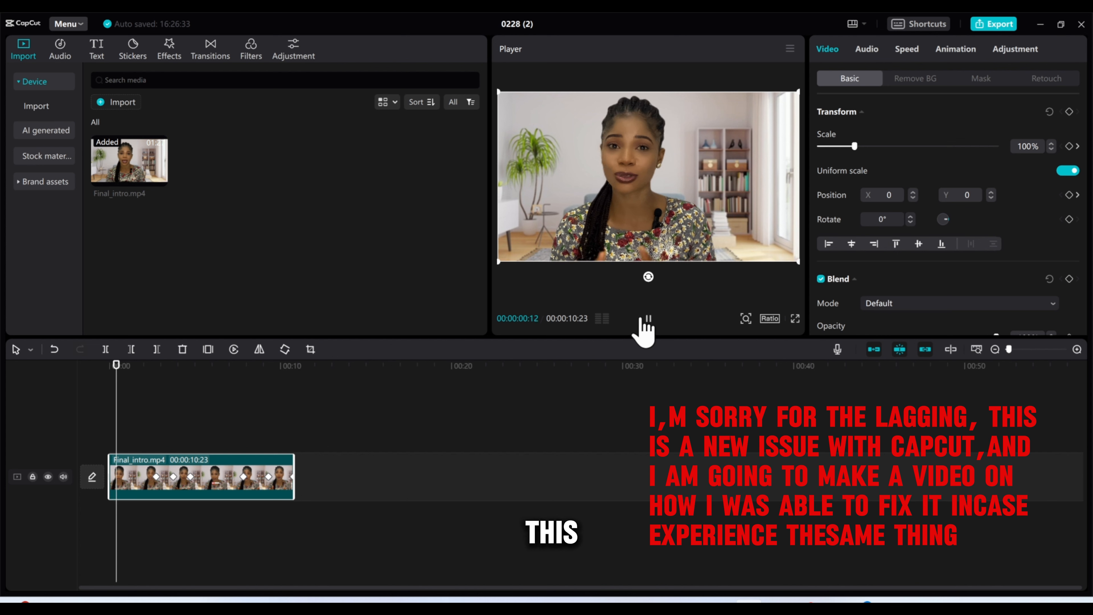
{"action": "left_click", "coordinate": [648, 318]}
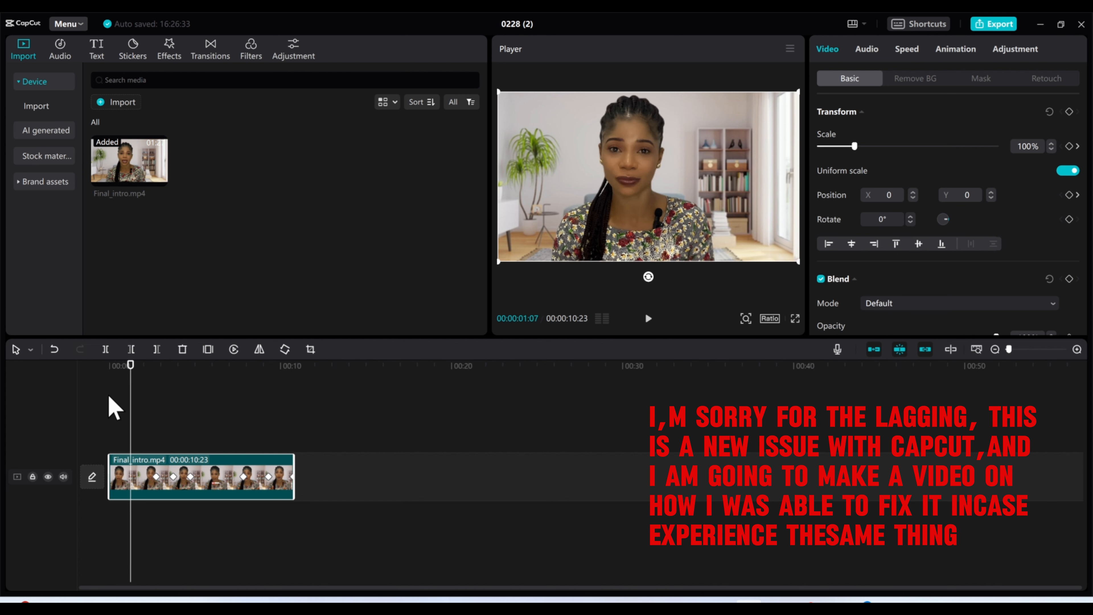
{"action": "left_click_drag", "start_coordinate": [130, 366], "coordinate": [225, 390]}
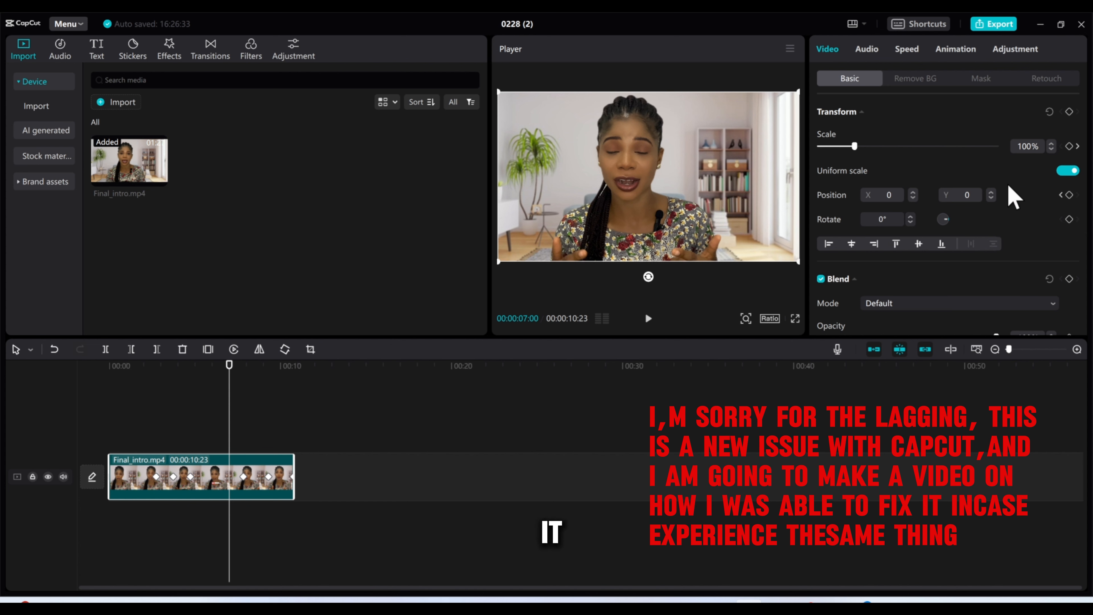
{"action": "left_click", "coordinate": [1069, 174]}
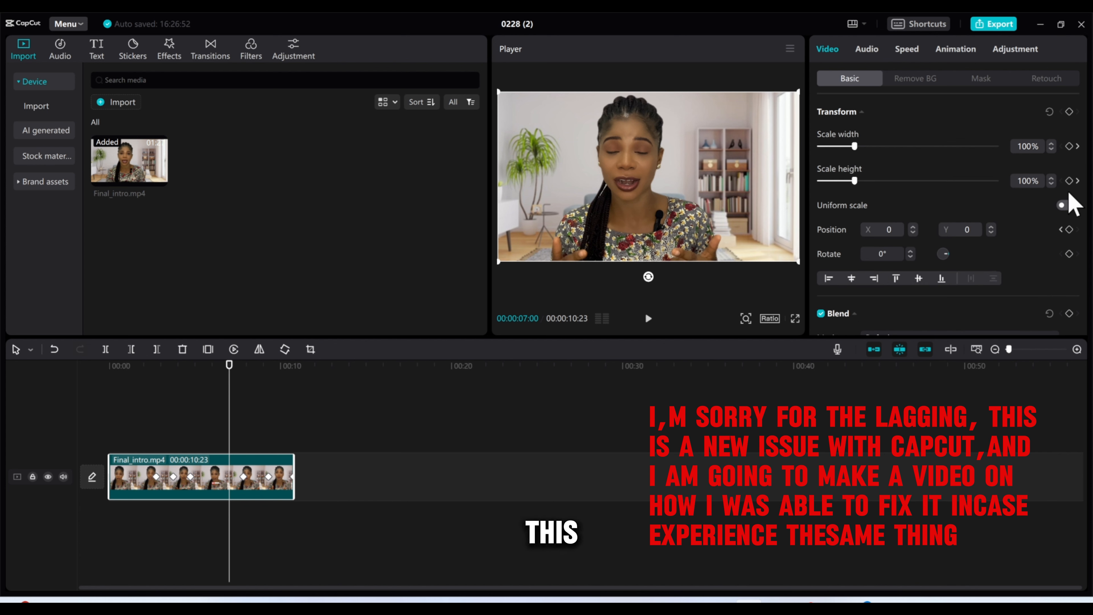
{"action": "left_click", "coordinate": [1068, 206]}
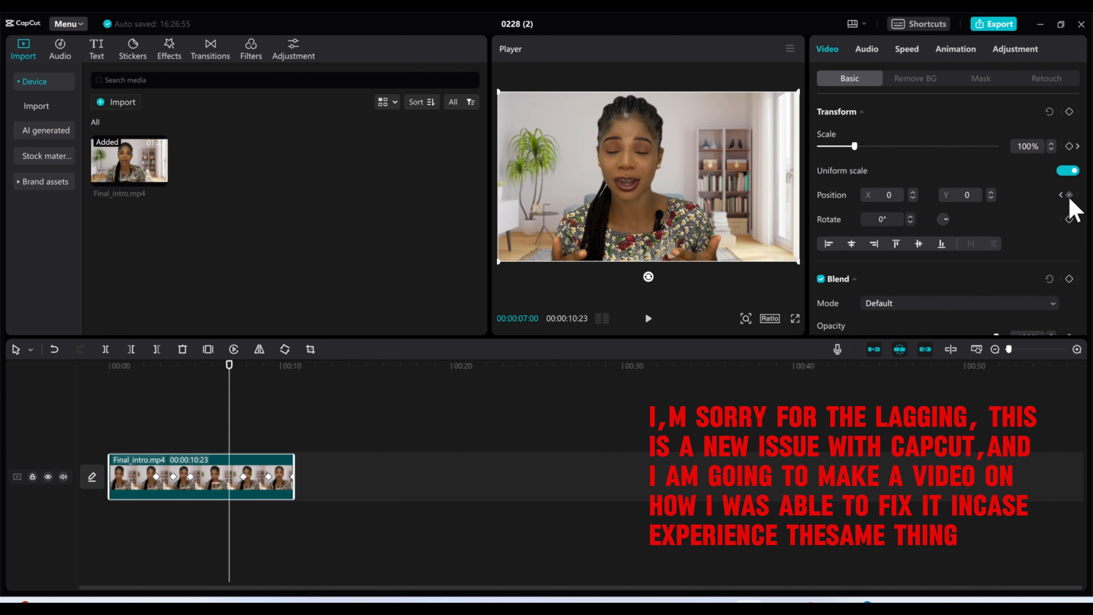
- Toggle uniform scale off and back on, and delete the clip's three scale keyframes from its end back to 00:00:07:25
{"action": "left_click", "coordinate": [1067, 172]}
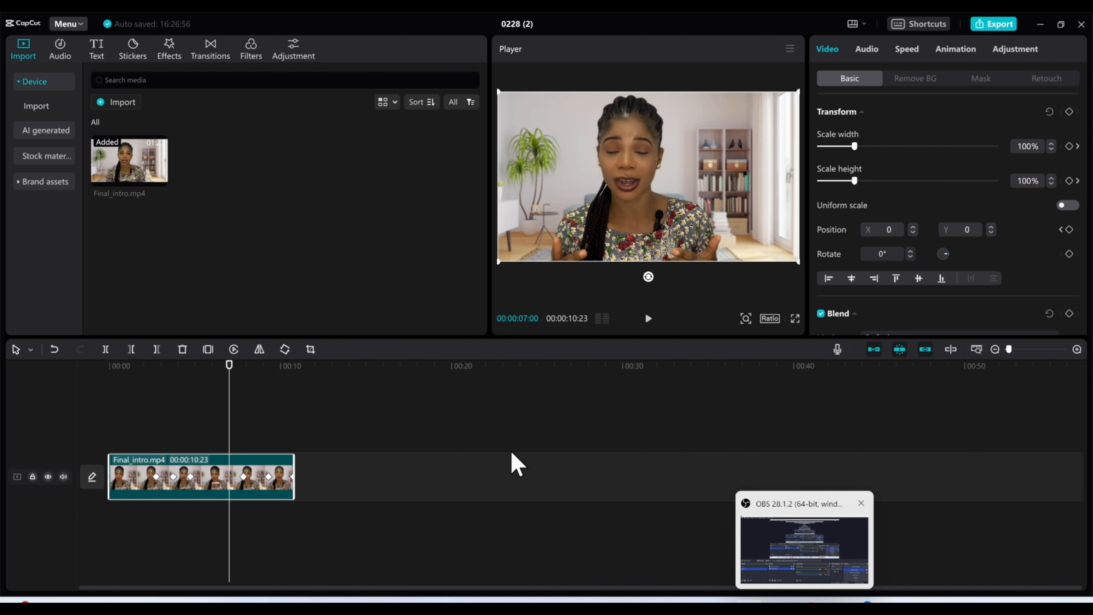
{"action": "left_click", "coordinate": [294, 476]}
{"action": "left_click", "coordinate": [1068, 206]}
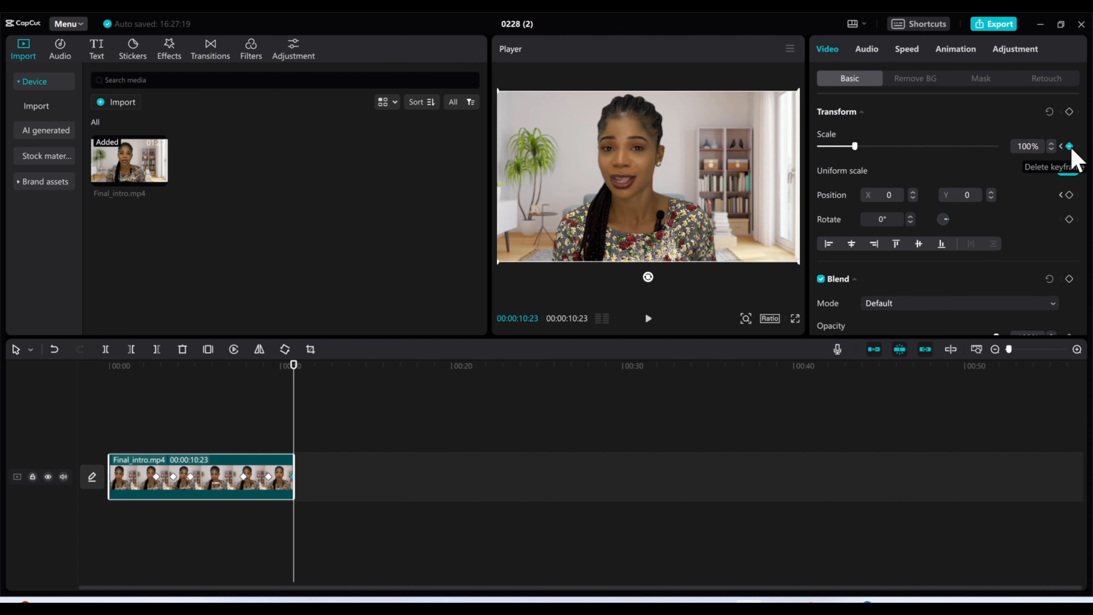
{"action": "left_click", "coordinate": [1069, 146]}
{"action": "left_click", "coordinate": [269, 477]}
{"action": "left_click", "coordinate": [1069, 146]}
{"action": "left_click", "coordinate": [244, 476]}
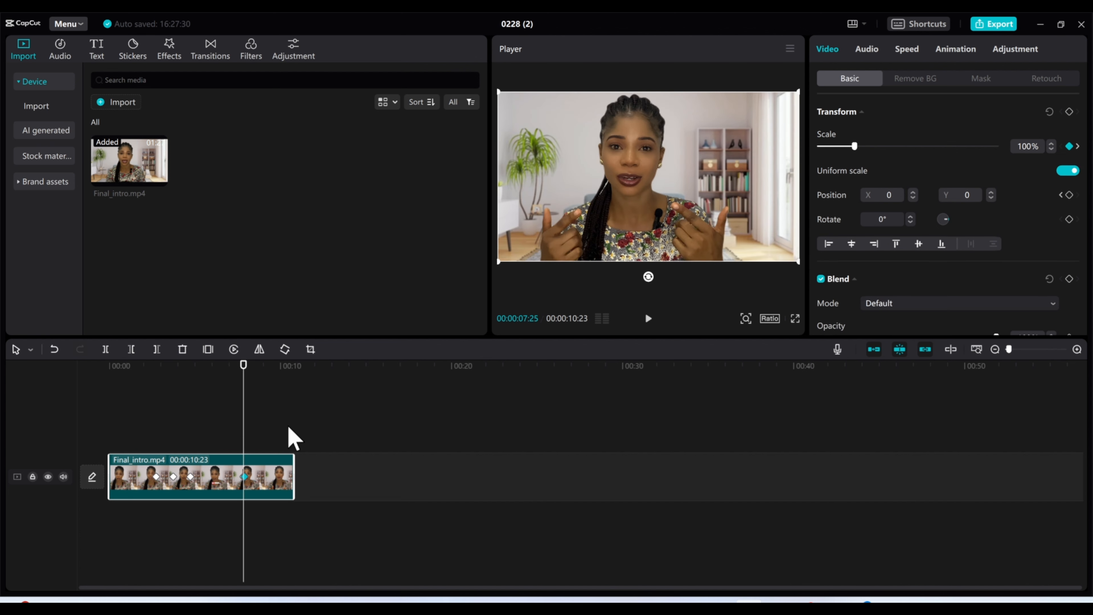
{"action": "left_click", "coordinate": [1069, 147]}
- Delete the three position keyframes at 00:00:04:22, 00:00:03:22 and 00:00:02:22 from the clip
{"action": "left_click", "coordinate": [190, 478]}
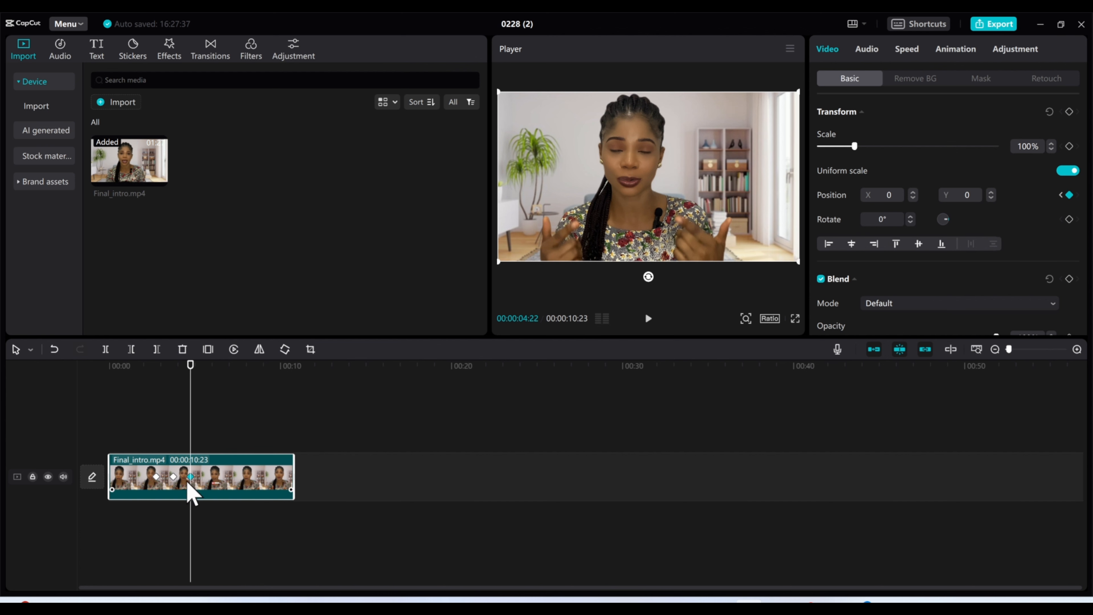
{"action": "left_click", "coordinate": [1069, 195]}
{"action": "left_click", "coordinate": [173, 477]}
{"action": "left_click", "coordinate": [1069, 195]}
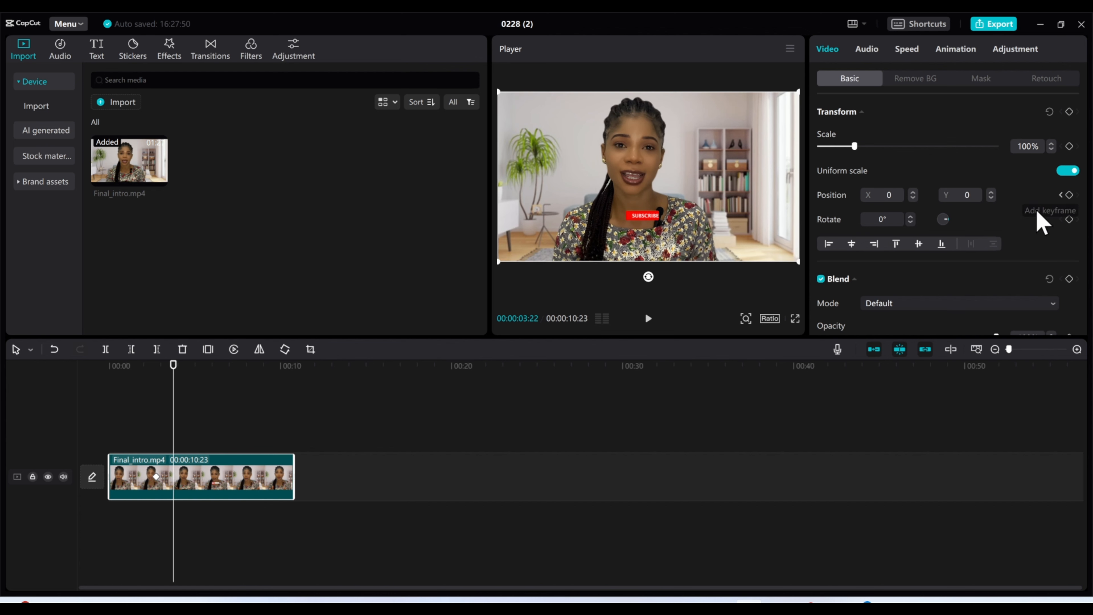
{"action": "left_click", "coordinate": [156, 477]}
{"action": "left_click", "coordinate": [1069, 195]}
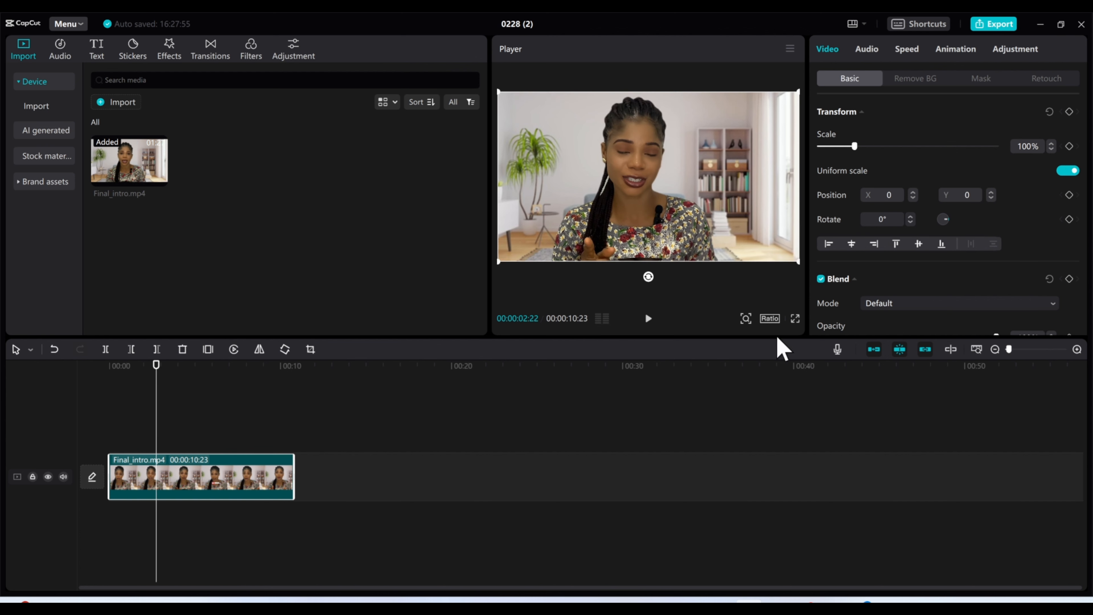
- Turn off uniform scale and keyframe the scale width at 90% at 00:00:02:22
{"action": "left_click", "coordinate": [1070, 171]}
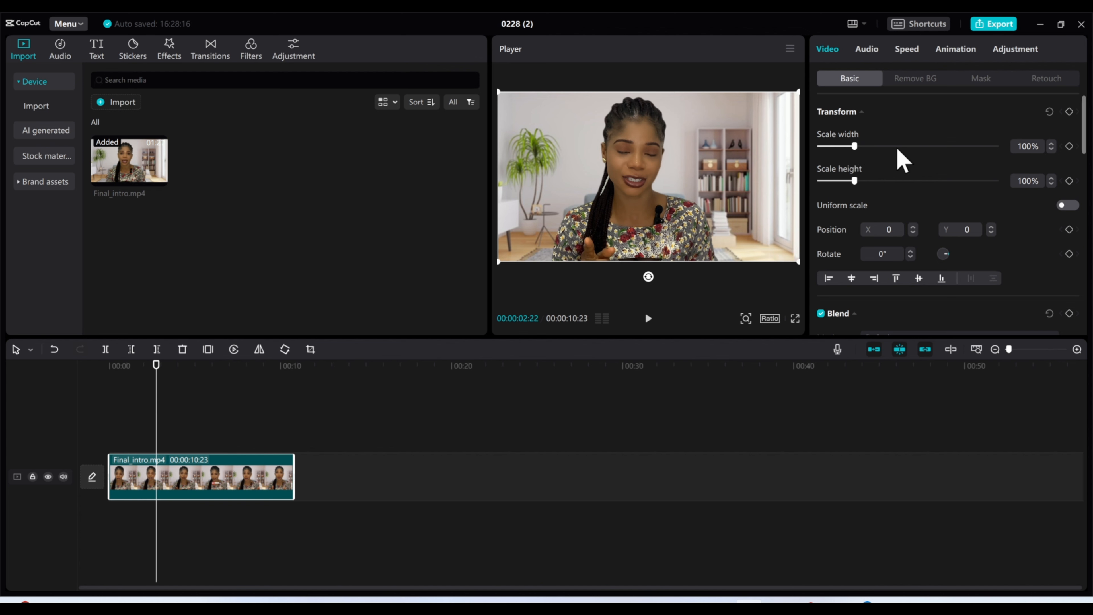
{"action": "mouse_move", "coordinate": [858, 149]}
{"action": "left_mouse_down"}
{"action": "mouse_move", "coordinate": [903, 165]}
{"action": "mouse_move", "coordinate": [861, 171]}
{"action": "mouse_move", "coordinate": [900, 171]}
{"action": "mouse_move", "coordinate": [848, 168]}
{"action": "left_mouse_up"}
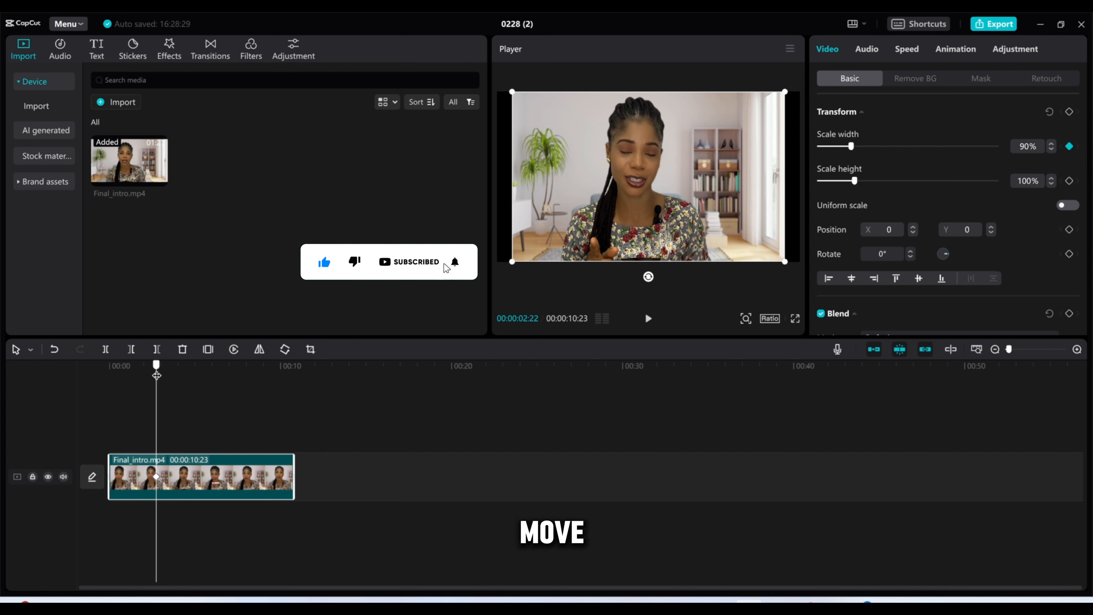
- Add a scale width keyframe at 00:00:04:00 with the width at 244%, and set the scale height to 303%
{"action": "left_click_drag", "start_coordinate": [163, 375], "coordinate": [178, 376]}
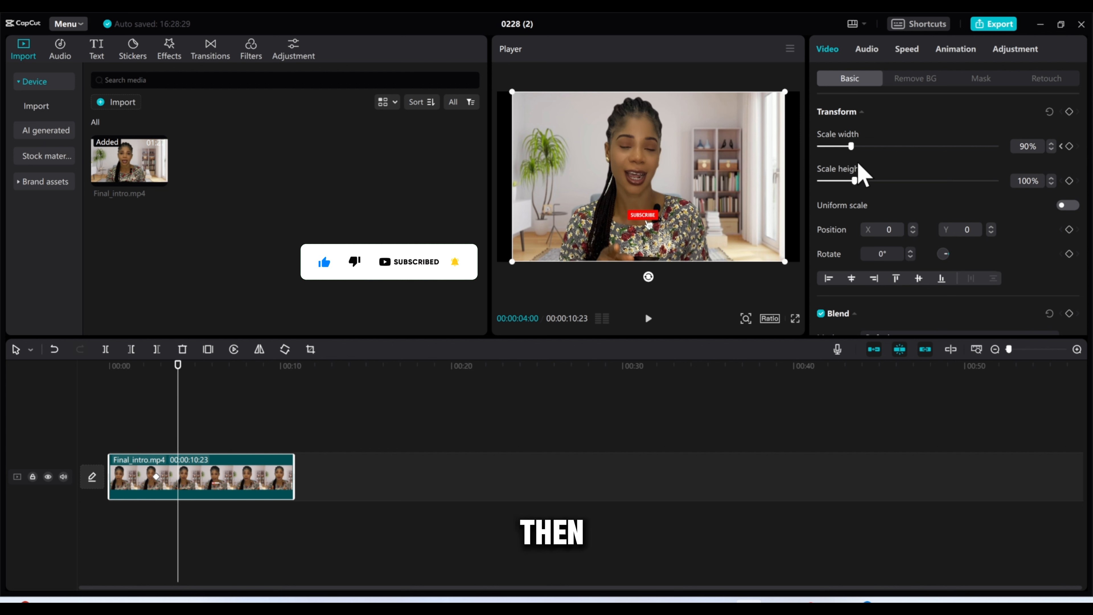
{"action": "left_click", "coordinate": [1069, 146]}
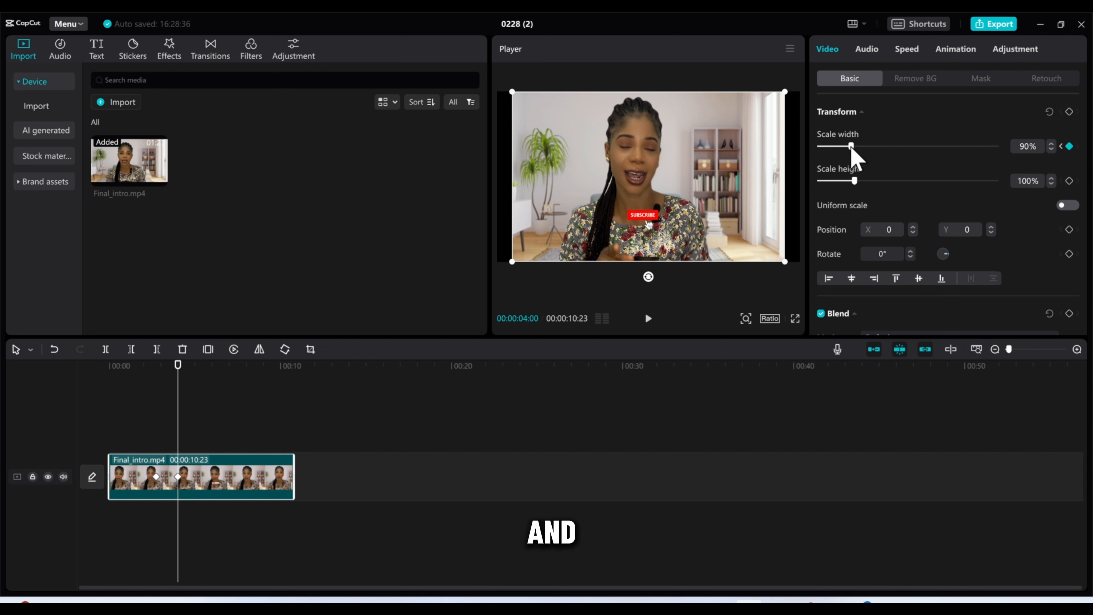
{"action": "left_click_drag", "start_coordinate": [852, 149], "coordinate": [906, 160]}
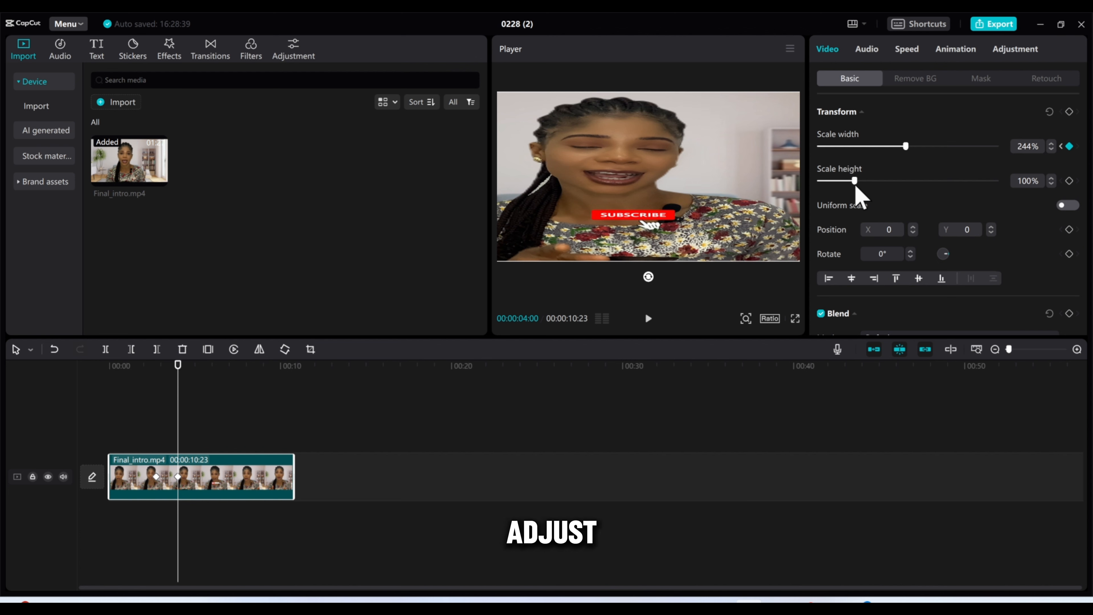
{"action": "left_click_drag", "start_coordinate": [856, 186], "coordinate": [928, 193]}
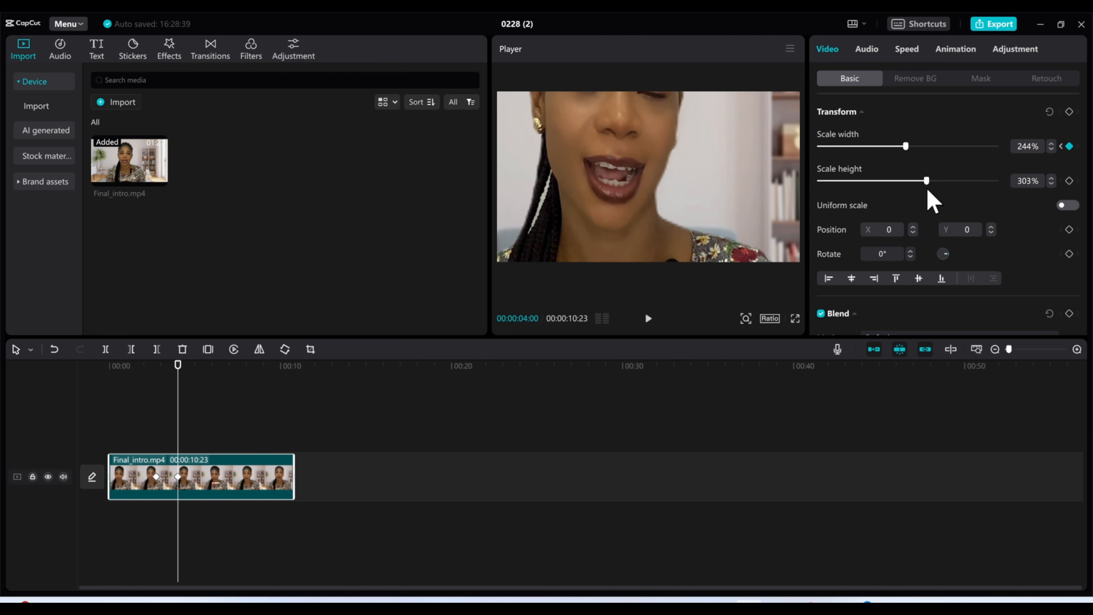